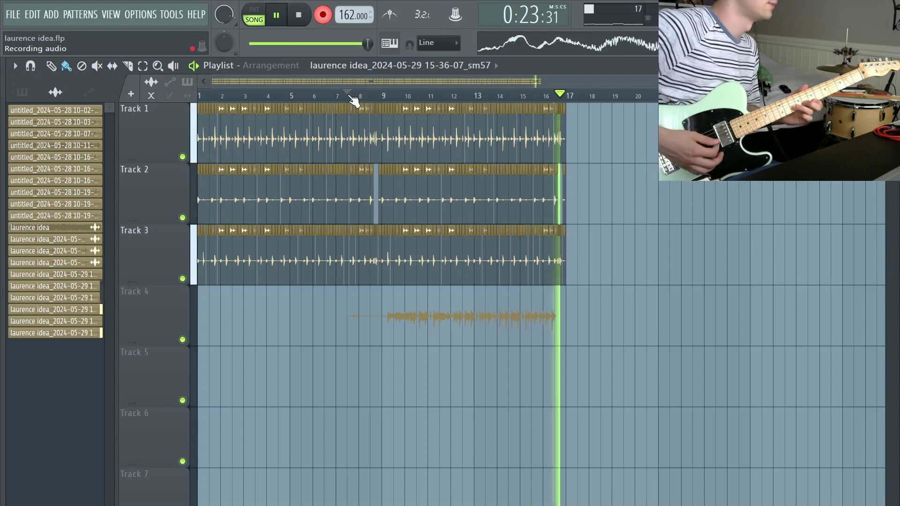
- Add a 12 dB/oct low cut at about 239 Hz to the Melody track's Pro-Q 3 and return to the playlist
key("F9")
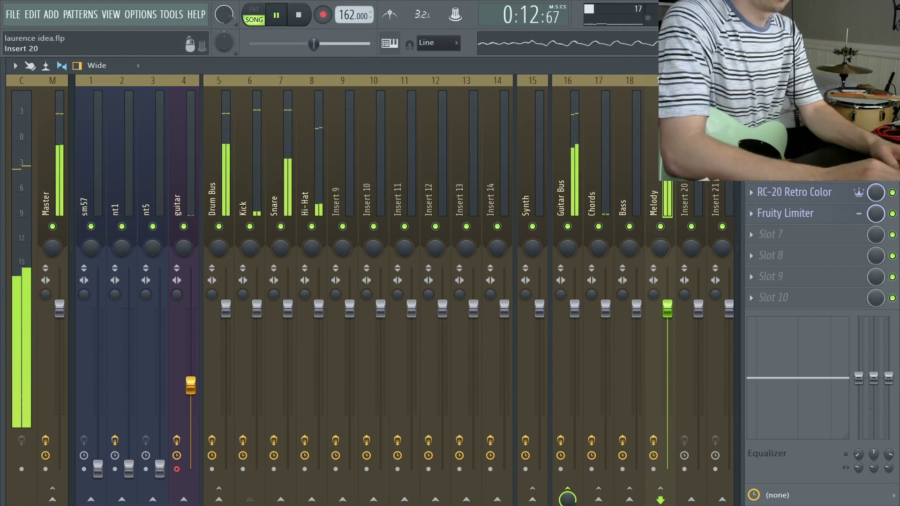
left_click(797, 129)
left_click_drag(167, 226, 314, 232)
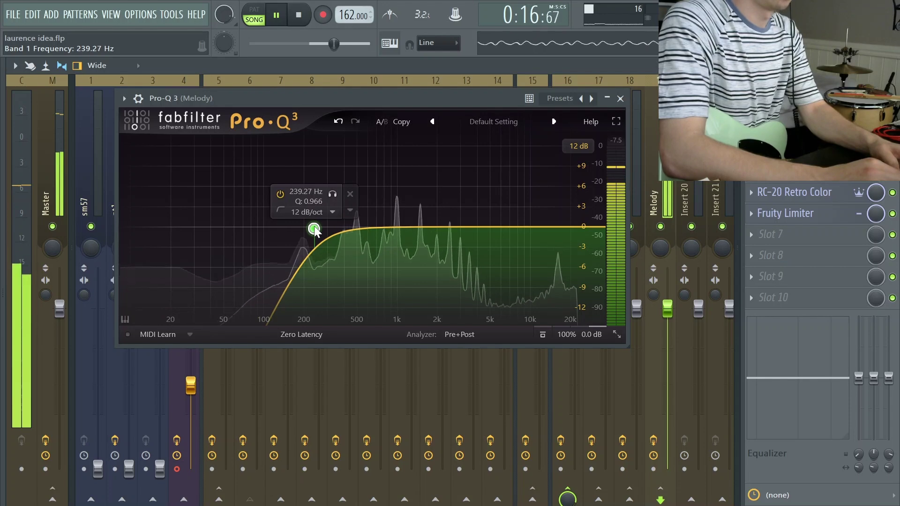
key("F5")
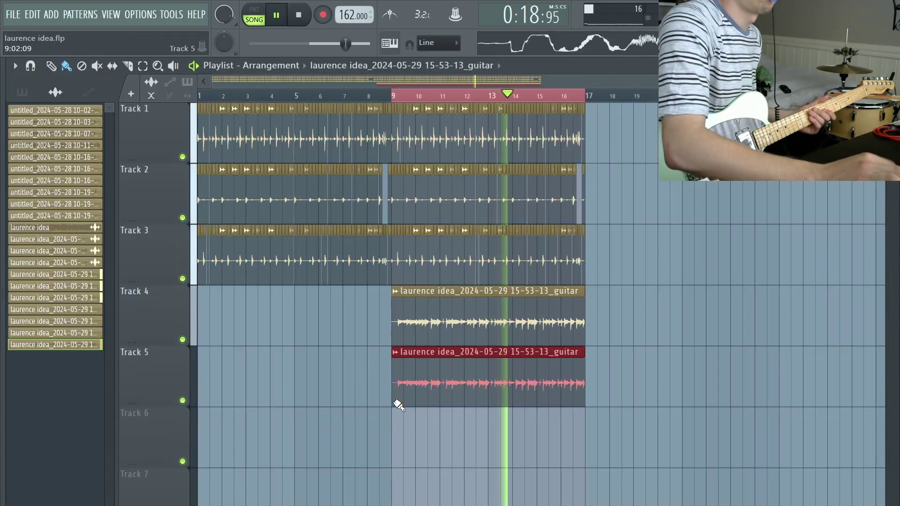
- Set the song position around bar 7 in the playlist and enable recording for another guitar take
left_click(361, 99)
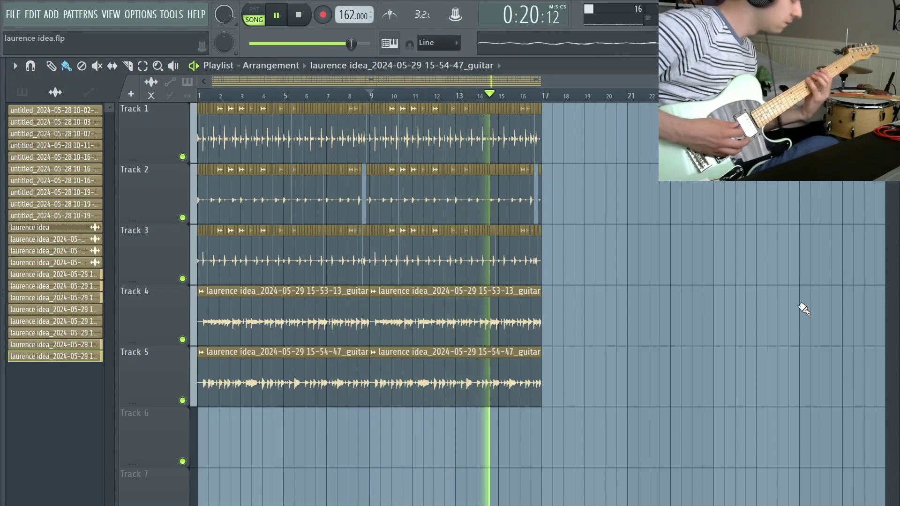
left_click(332, 95)
key("r")
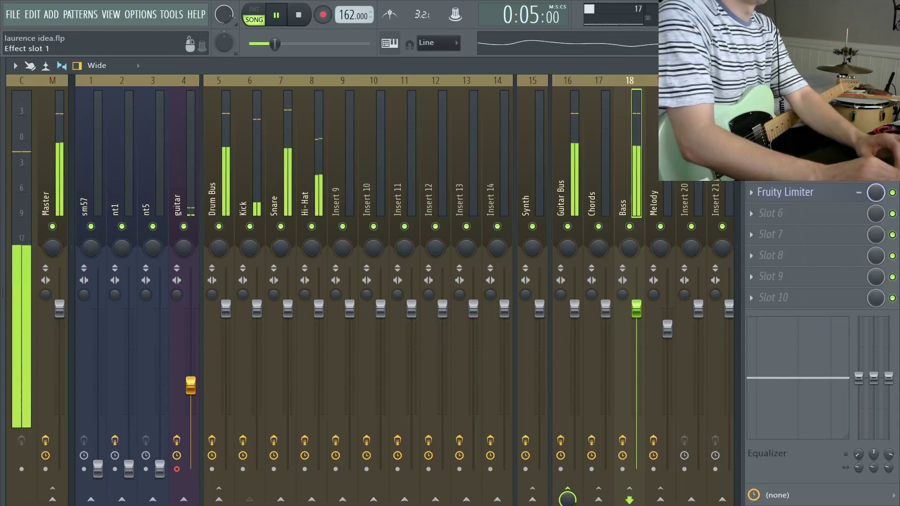
- Shape the Bass track's Pro-Q 3 with a boost near 85 Hz, a 0.97 dB cut at 516 Hz and a high cut at 4790 Hz
left_click(787, 108)
left_click_drag(199, 266, 216, 223)
left_click_drag(320, 254, 319, 260)
left_click_drag(541, 260, 448, 256)
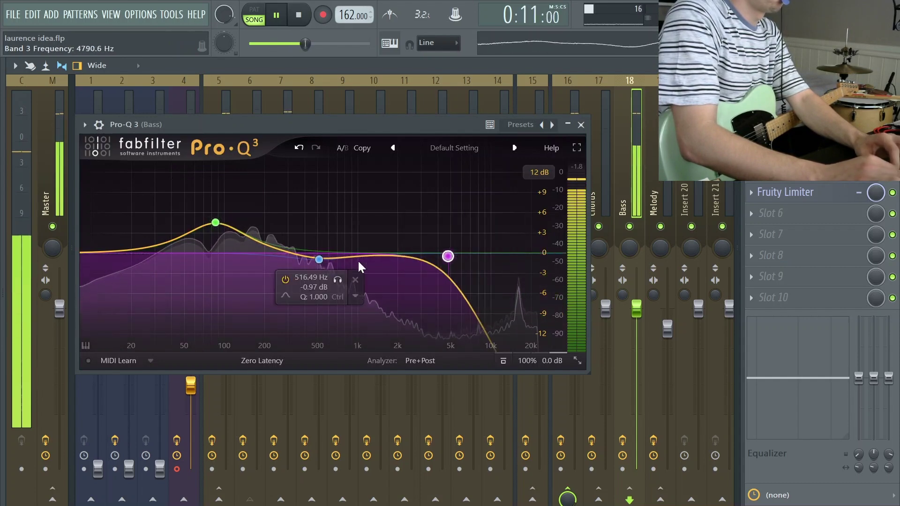
left_click(356, 296)
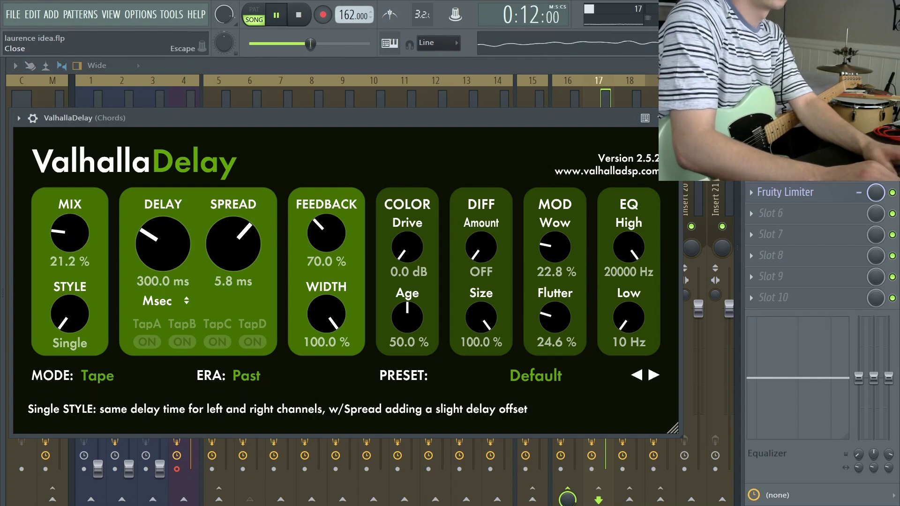
- Close the Chords track's ValhallaDelay and add a low cut at about 39 Hz in its Pro-Q 3
key("Escape")
left_click(797, 108)
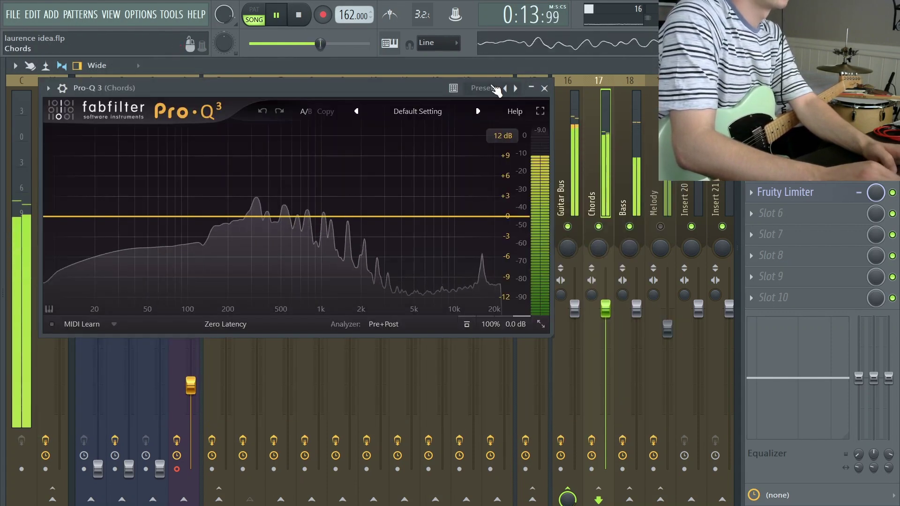
left_click(64, 217)
left_click_drag(65, 217, 133, 221)
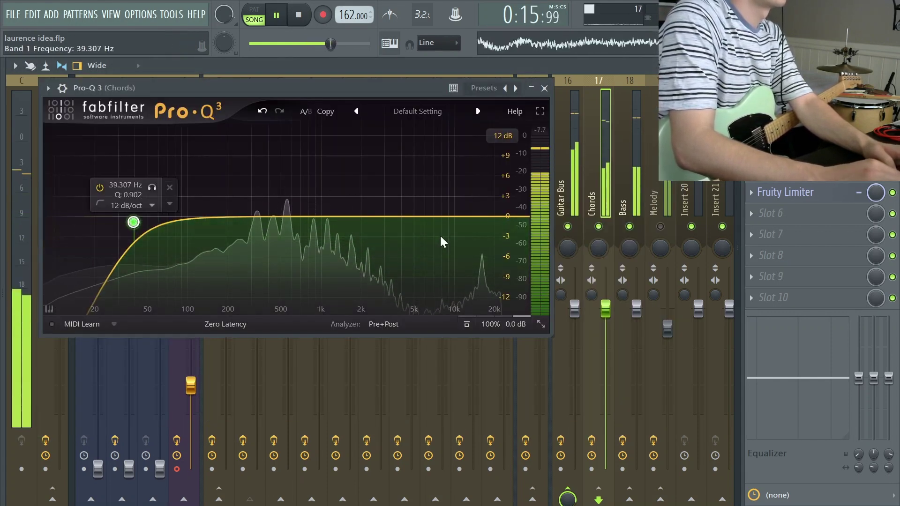
- Add a 0.49 dB dip at about 272 Hz and a slight boost near 1.5 kHz to the Chords EQ
left_click(252, 217)
left_click_drag(255, 218, 247, 219)
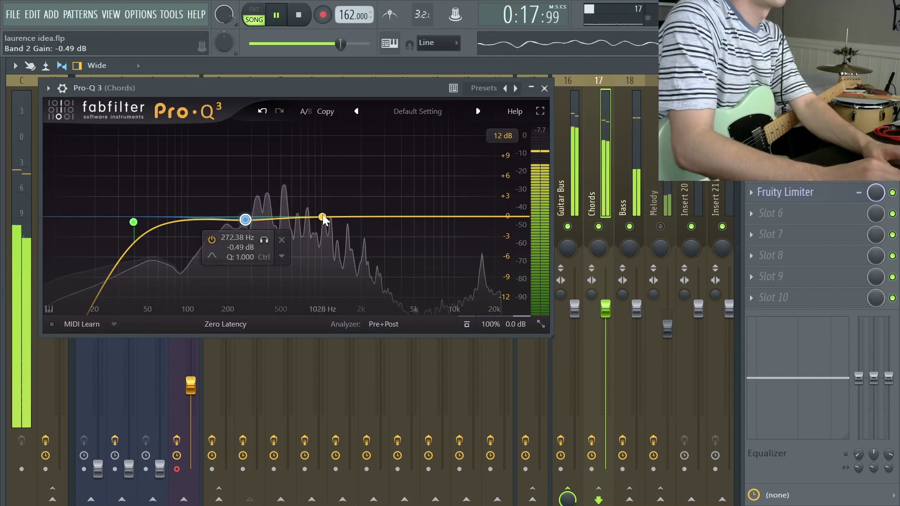
left_click_drag(345, 216, 345, 210)
- Add a 12 dB/oct high cut at about 10.9 kHz to the Chords EQ, close it and return to the playlist
left_click(482, 217)
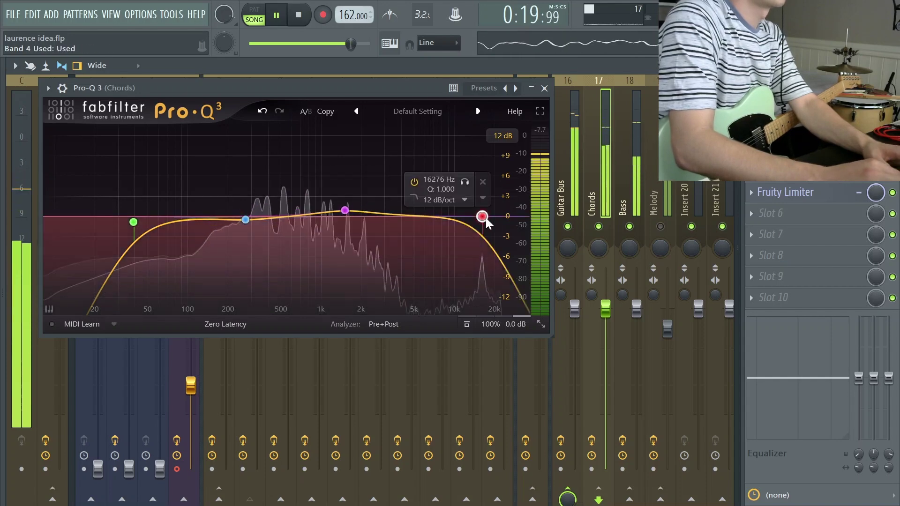
left_click_drag(483, 217, 460, 225)
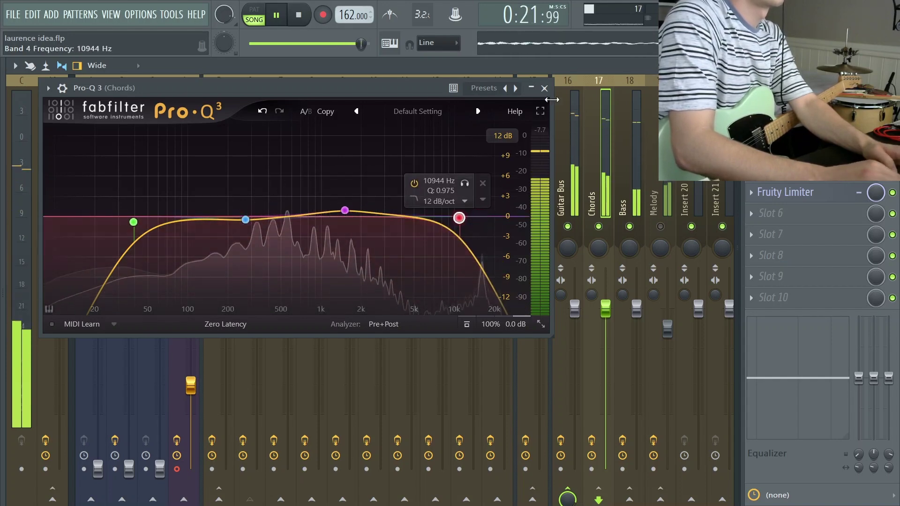
key("Escape")
key("F5")
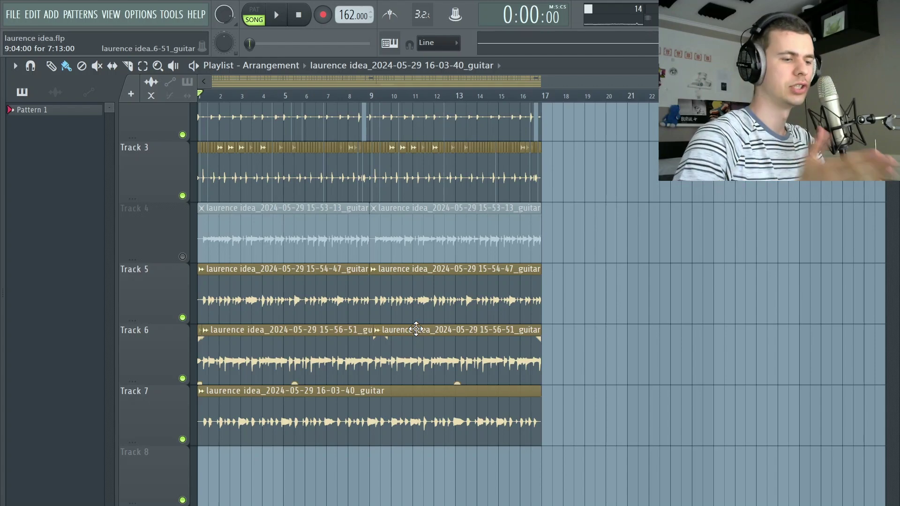
- Unmute the guitar clips on Track 4 in the playlist
left_click(183, 257)
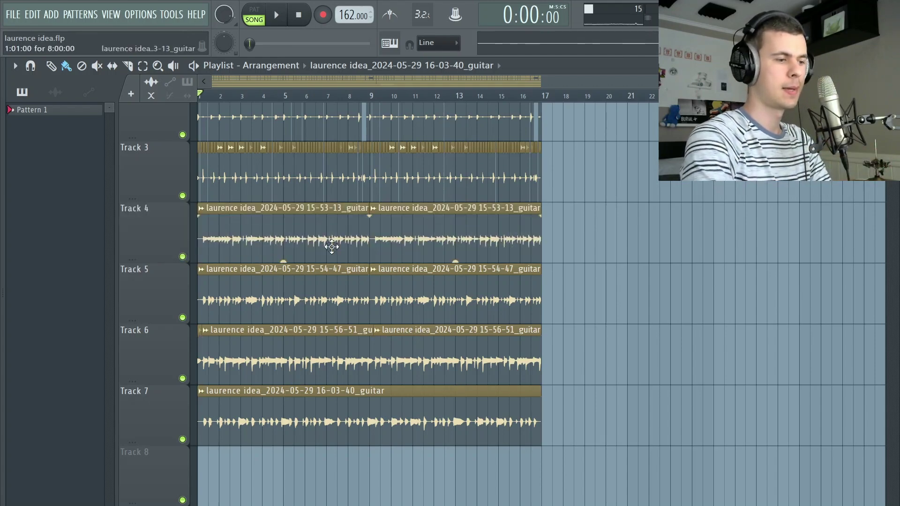
scroll(332, 247, "up", 2)
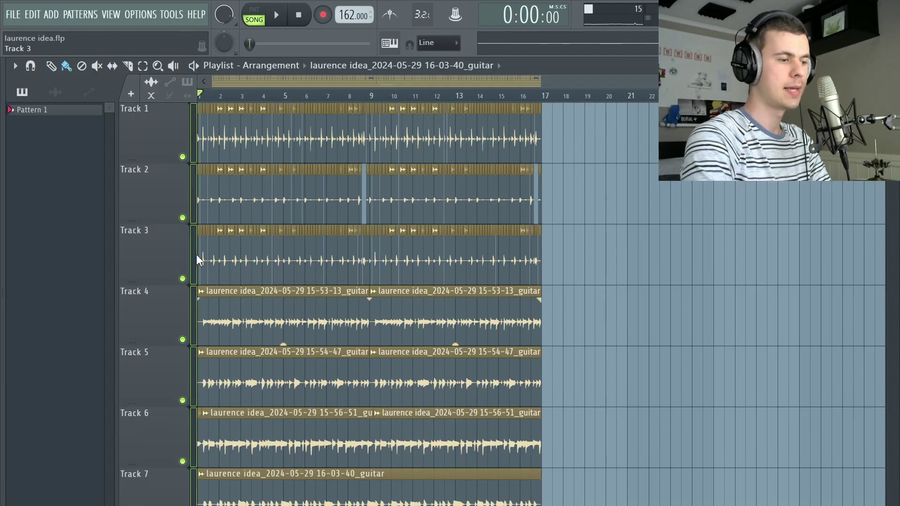
left_click_drag(170, 222, 161, 201)
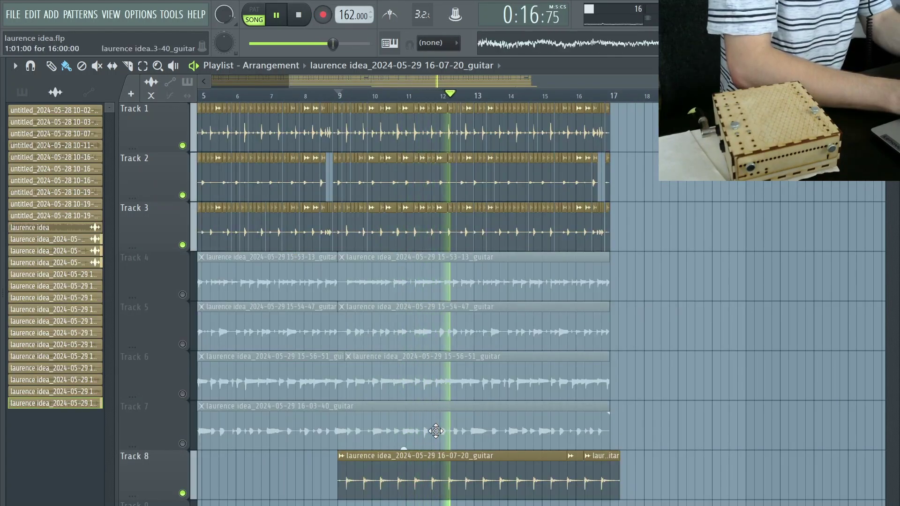
- Switch the guitar layers during playback by muting Track 4 and bringing in Tracks 6 and 7
scroll(433, 432, "down", 3)
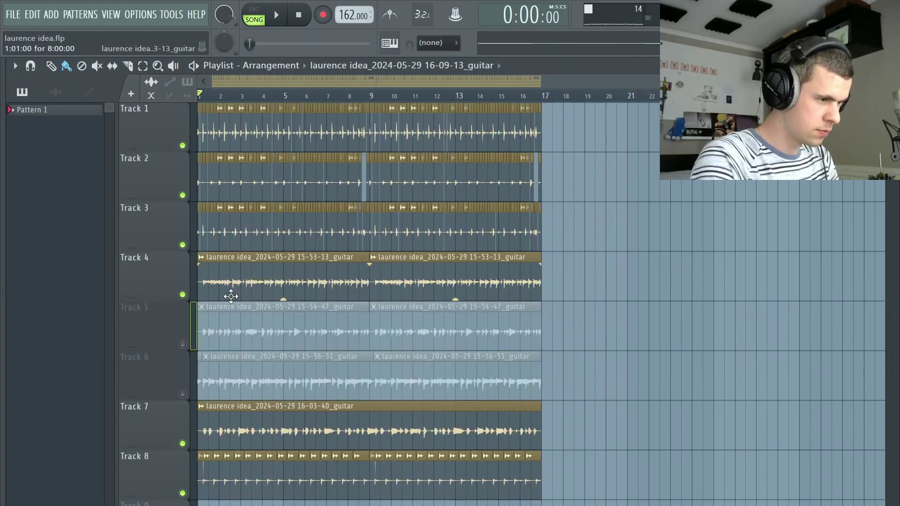
left_click(183, 443)
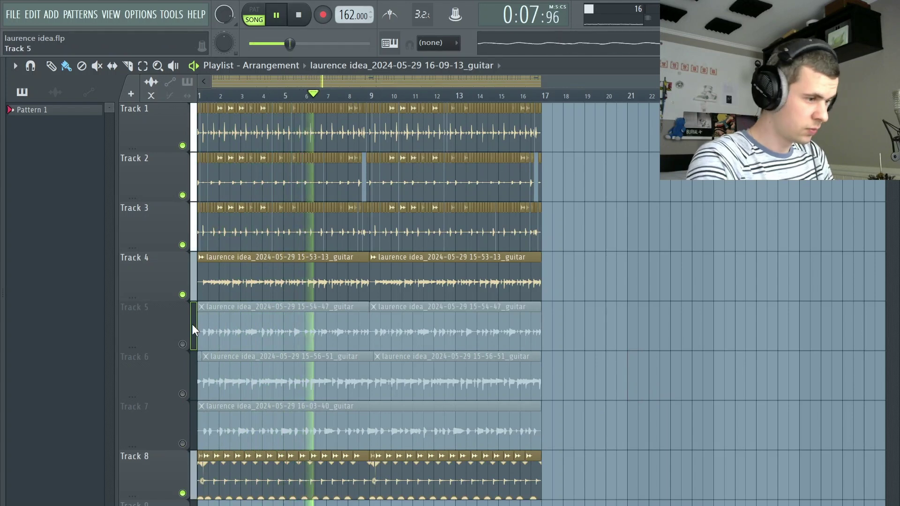
left_click(183, 295)
left_click(182, 443)
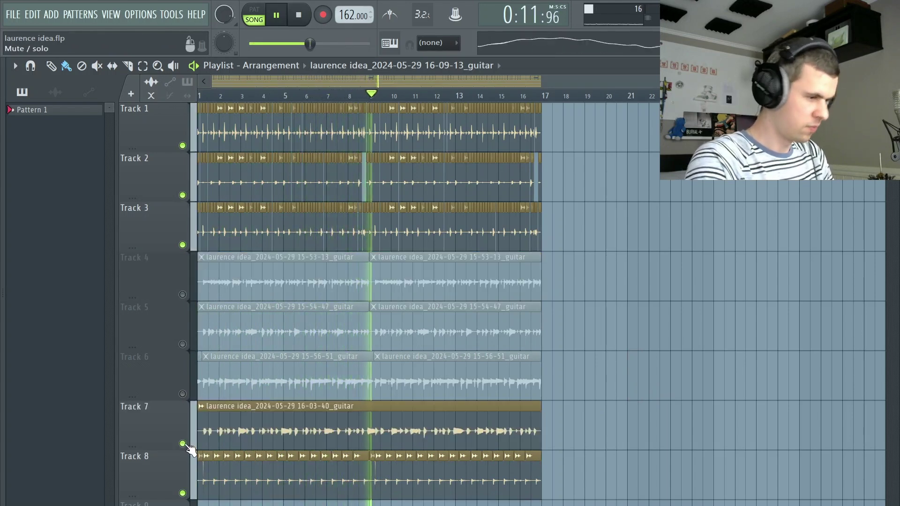
left_click(182, 394)
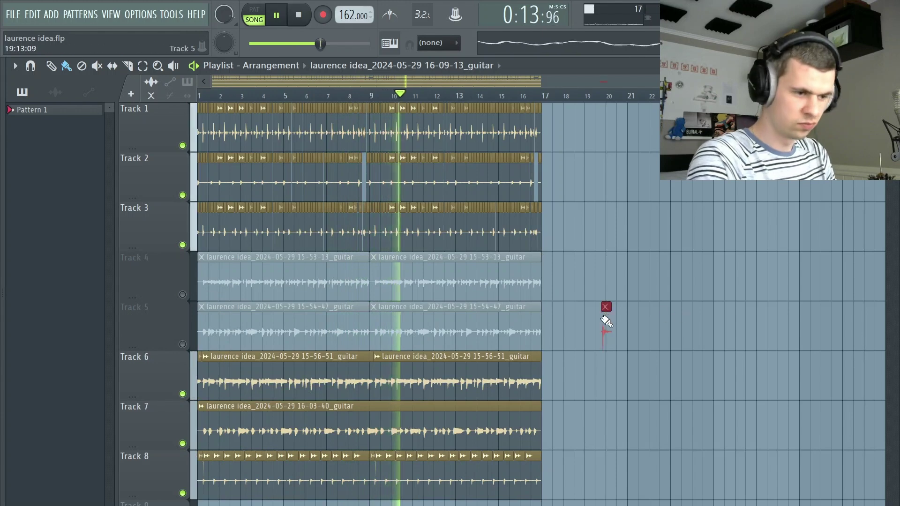
- Open the kHs Pitch Shifter on the Master track and place its window over the empty area of the playlist
key("F9")
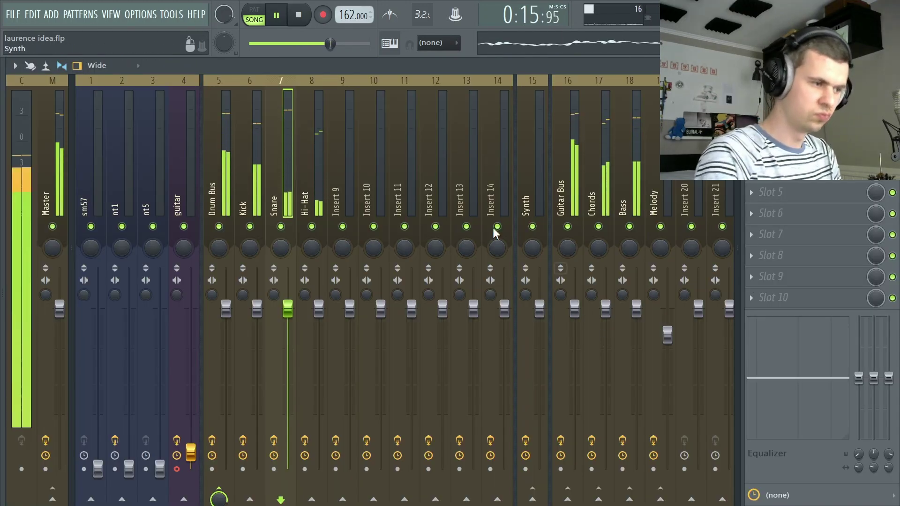
left_click(47, 164)
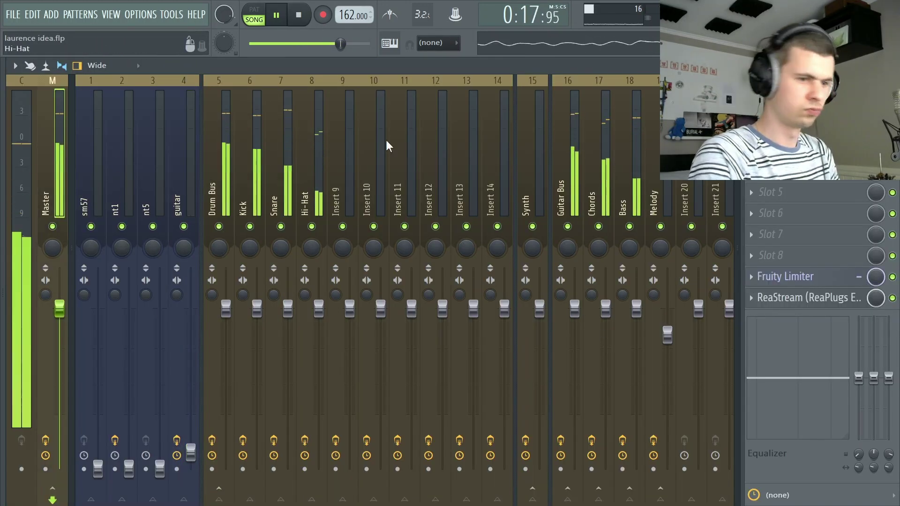
left_click(778, 108)
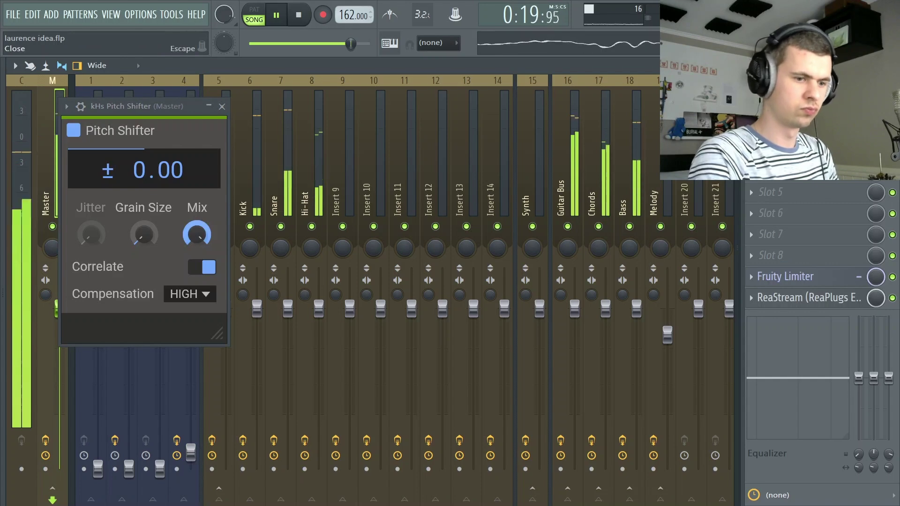
key("F9")
left_click_drag(162, 104, 679, 121)
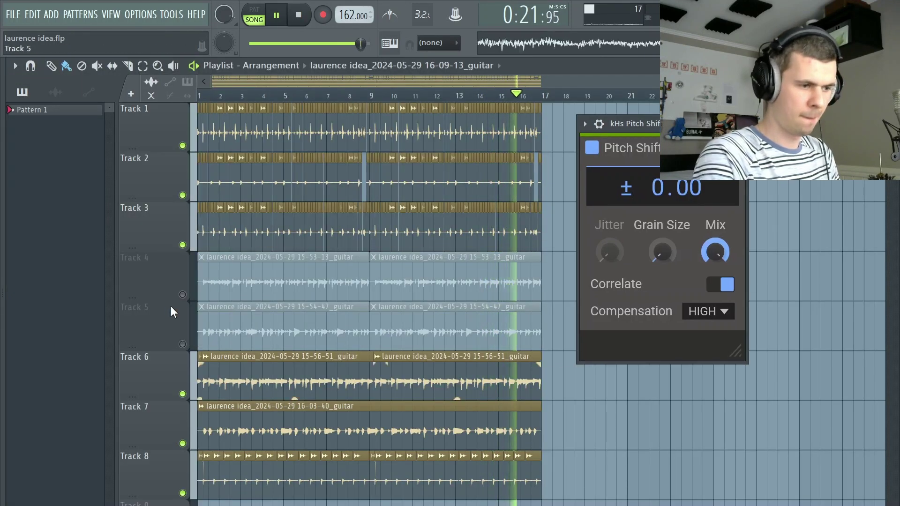
- Unmute the guitar layers on Tracks 4 and 5 and mute Track 6 while the song plays
left_click(183, 294)
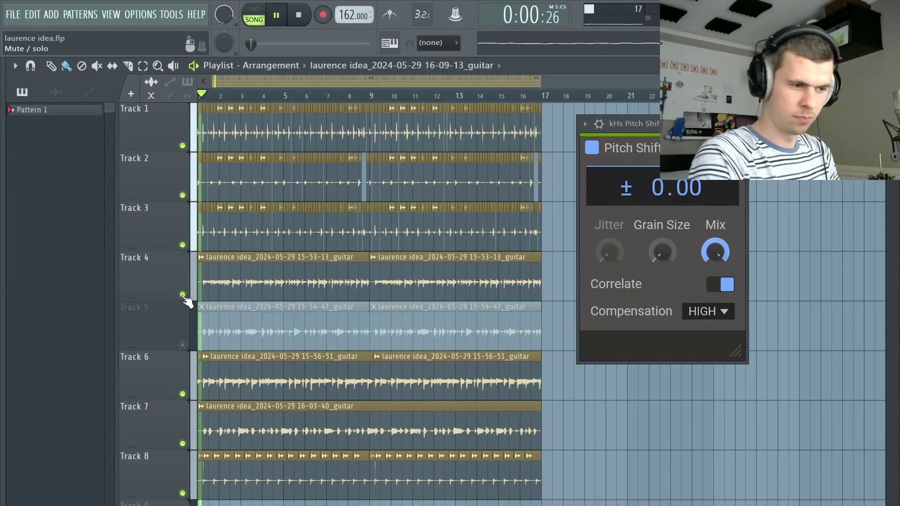
left_click(183, 344)
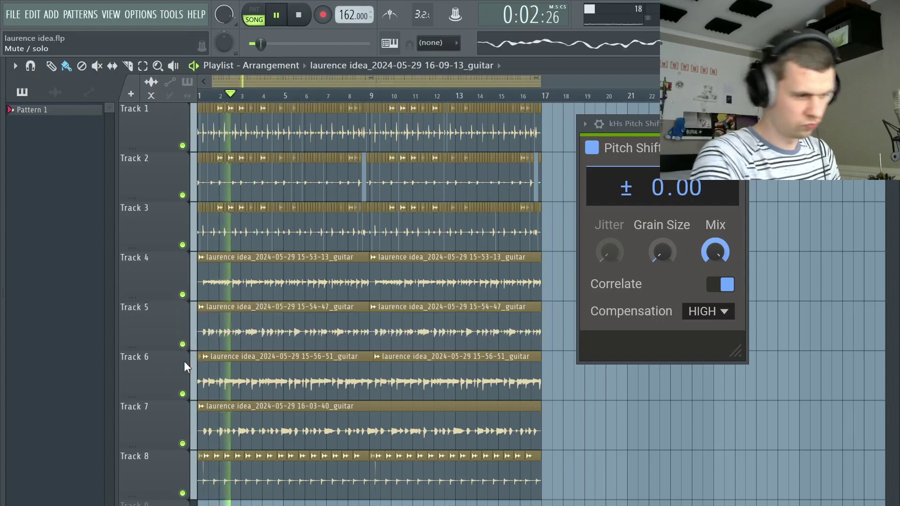
left_click(183, 393)
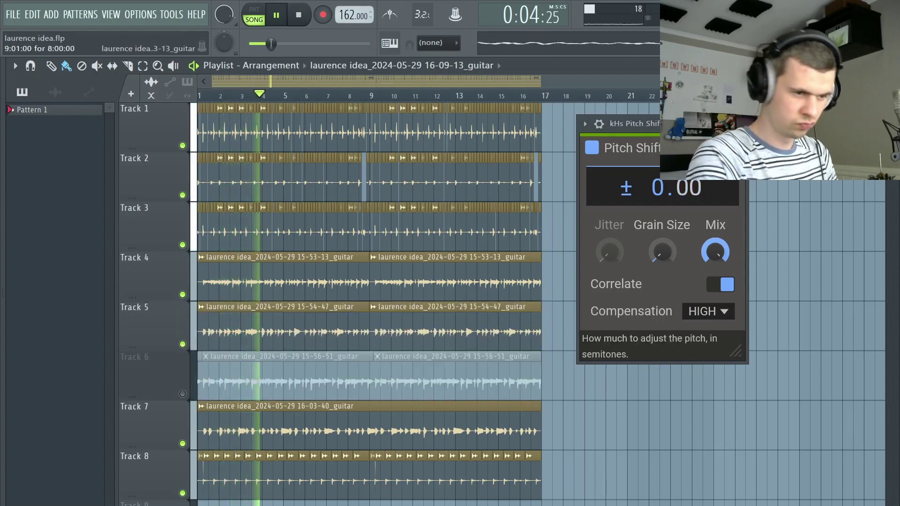
- Lower the Master Pitch Shifter to -0.69 semitones and close its window
left_click_drag(696, 181, 696, 213)
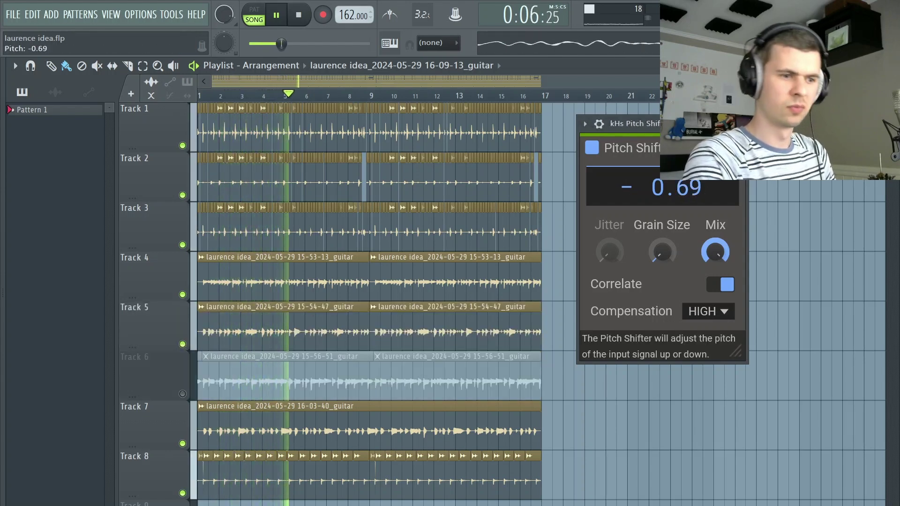
left_click(742, 124)
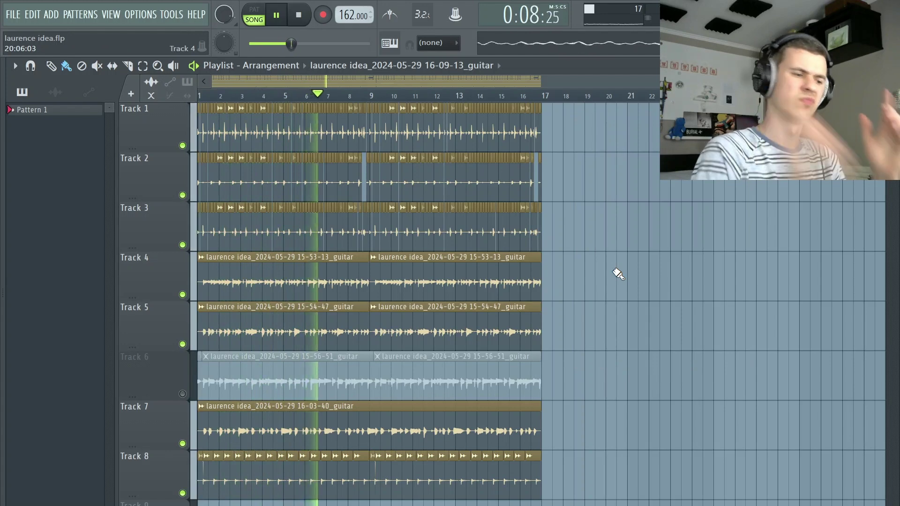
- Unmute Track 6 and audition the song with Track 5 and Track 4 each briefly muted
left_click(183, 394)
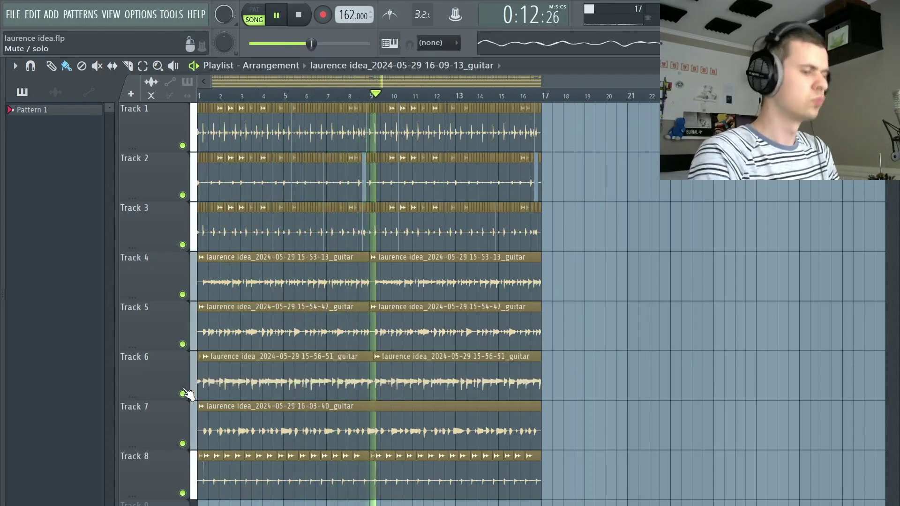
left_click(183, 345)
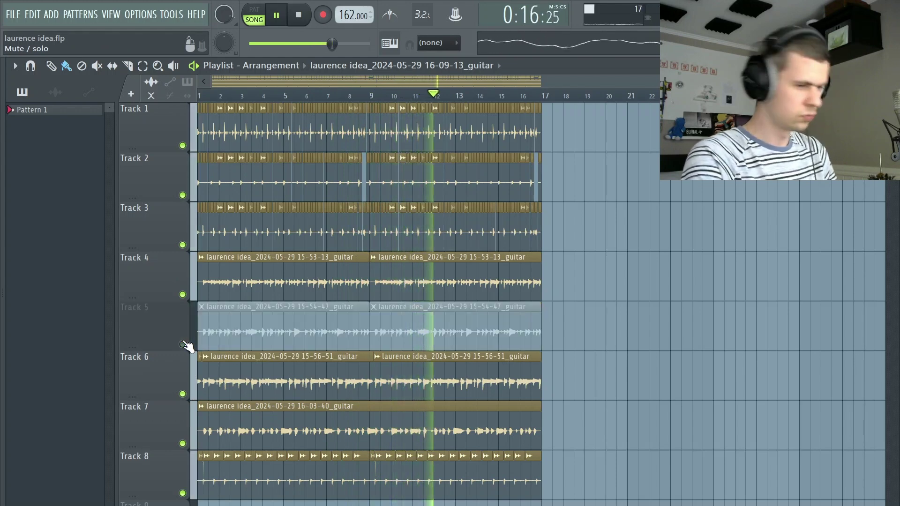
left_click(183, 344)
left_click(183, 295)
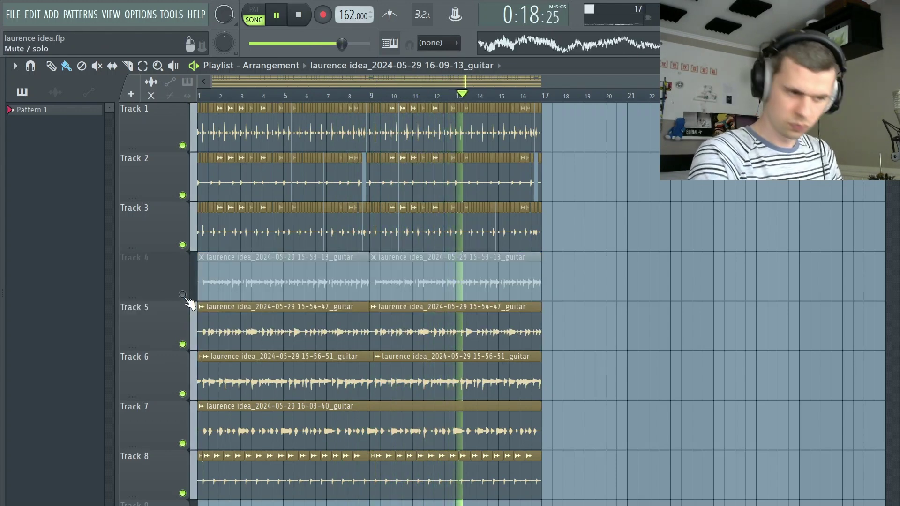
left_click(183, 295)
- Mute the Drum Bus and Kick tracks in the mixer during playback
key("F9")
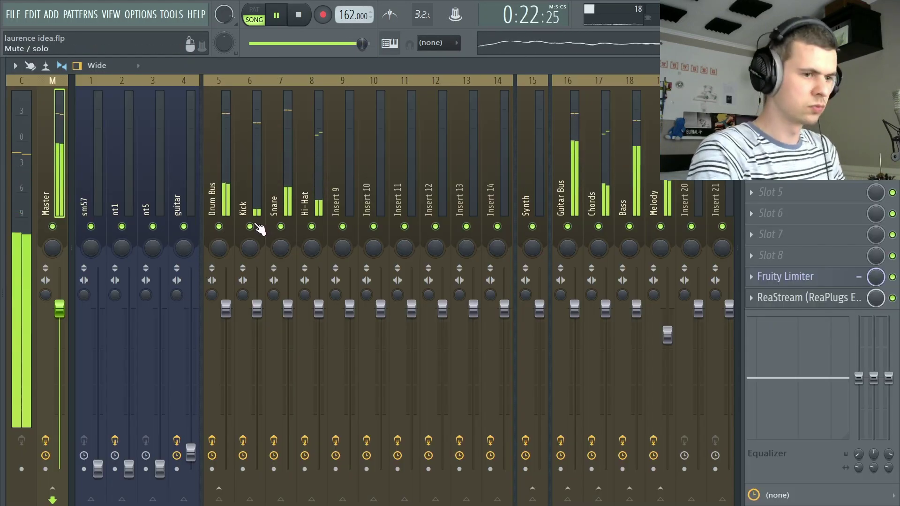
left_click(219, 226)
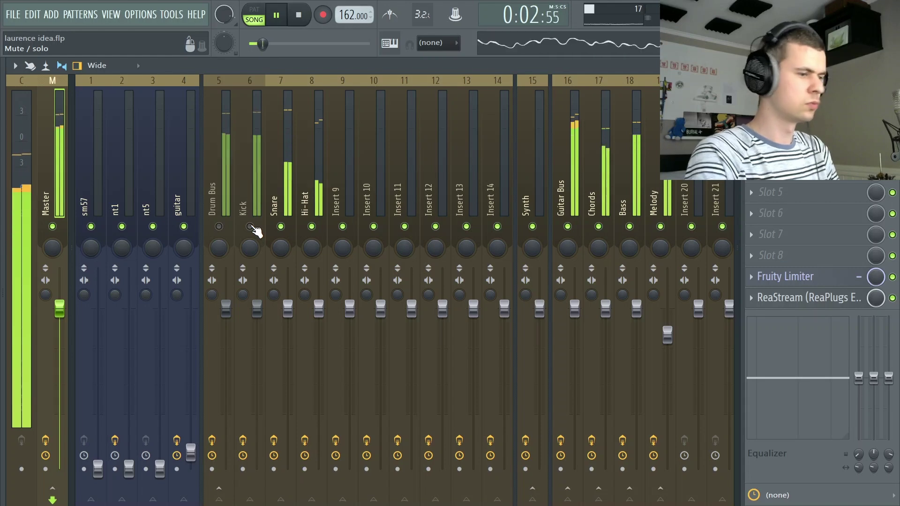
left_click(249, 227)
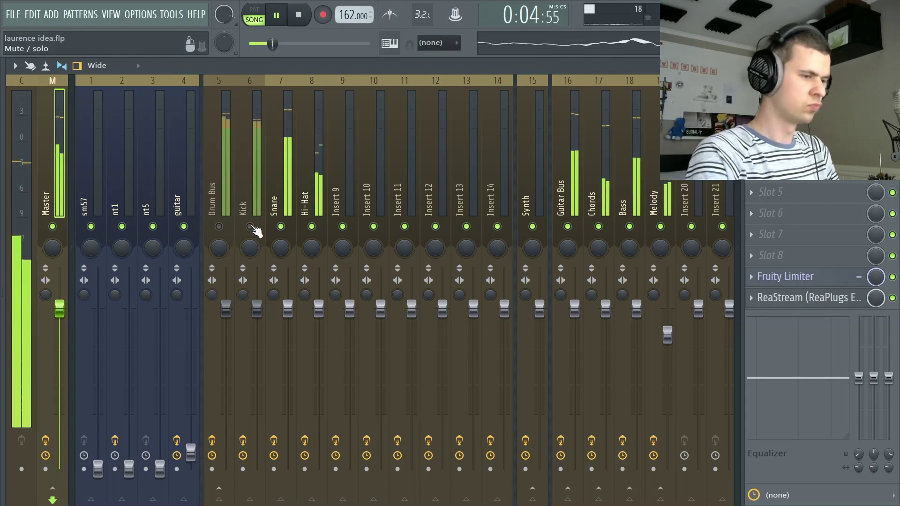
- Unmute the Drum Bus and Kick mixer tracks and raise the Master Pitch Shifter to about +0.13 semitones
left_click(218, 226)
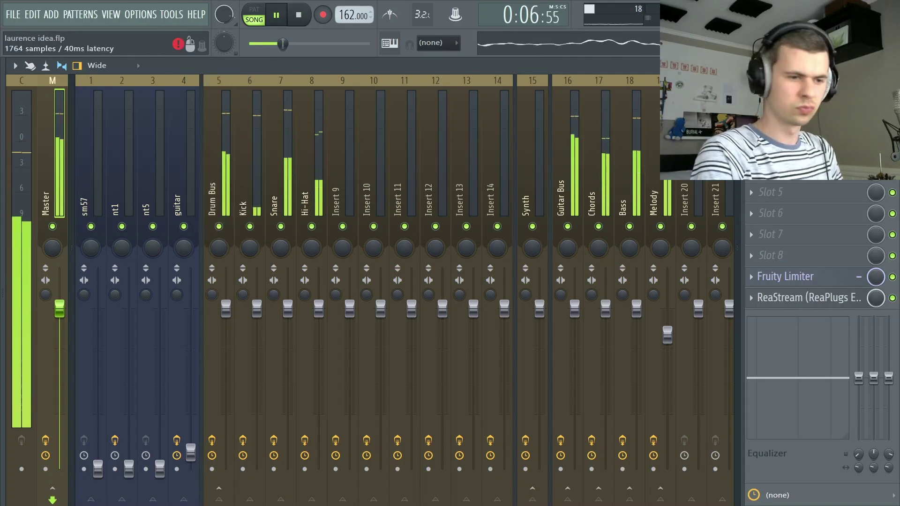
left_click(778, 129)
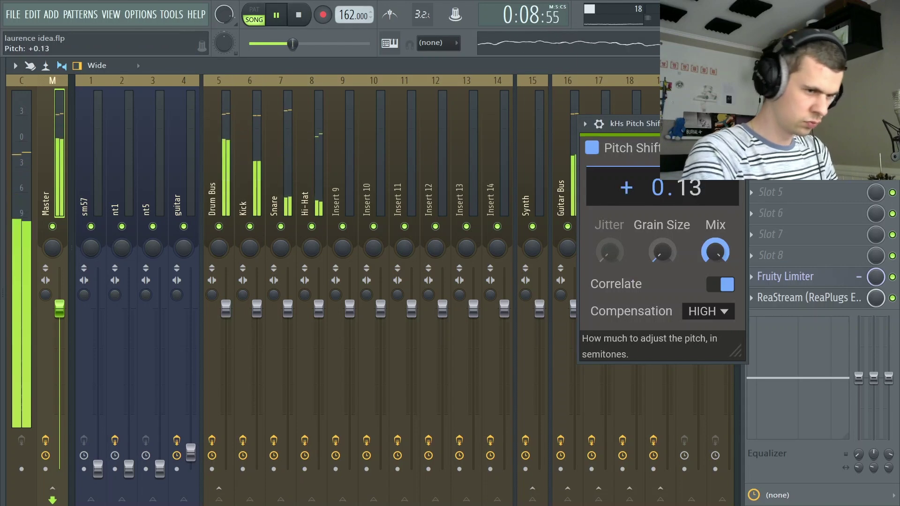
- Audition the song in the playlist with Track 7 briefly muted
key("F5")
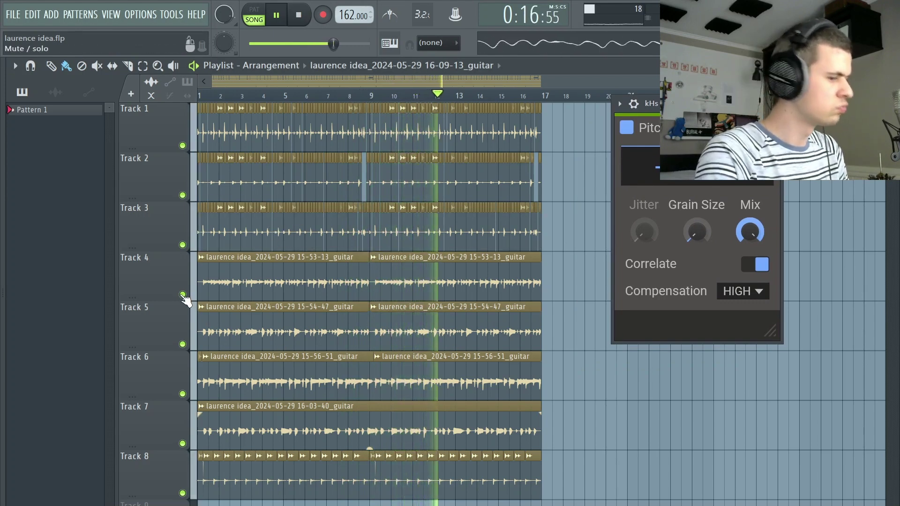
left_click(183, 443)
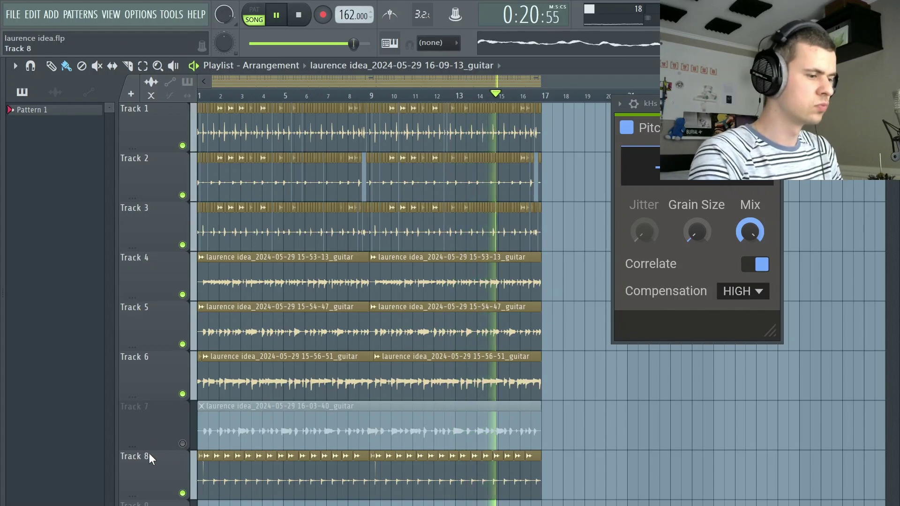
left_click(182, 443)
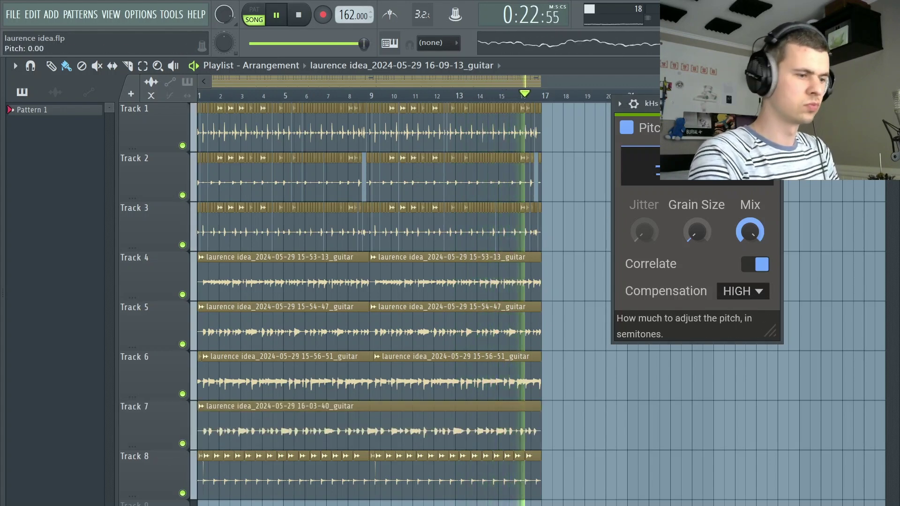
- Mute the guitar layer on Track 4 and close the Pitch Shifter window
left_click(182, 295)
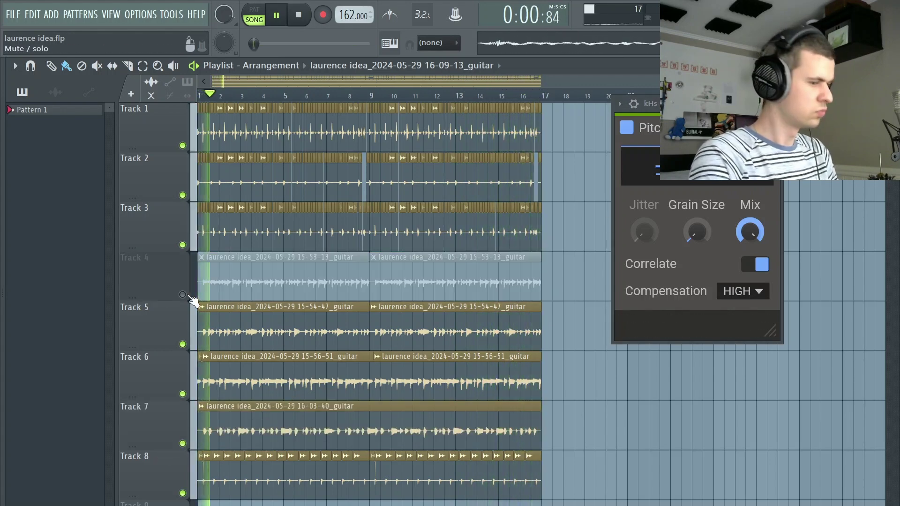
left_click(775, 104)
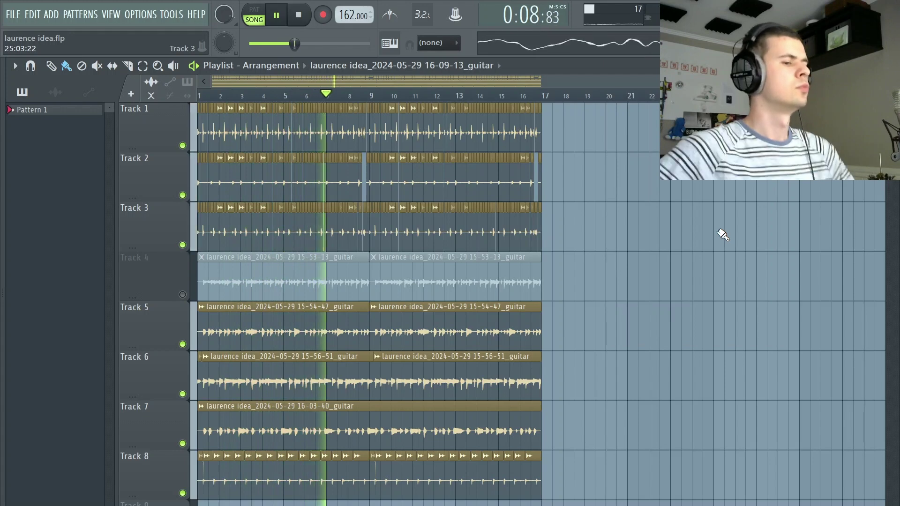
- Audition the Chords mixer track in solo and the full mix with the Kick muted, returning to the playlist
key("F9")
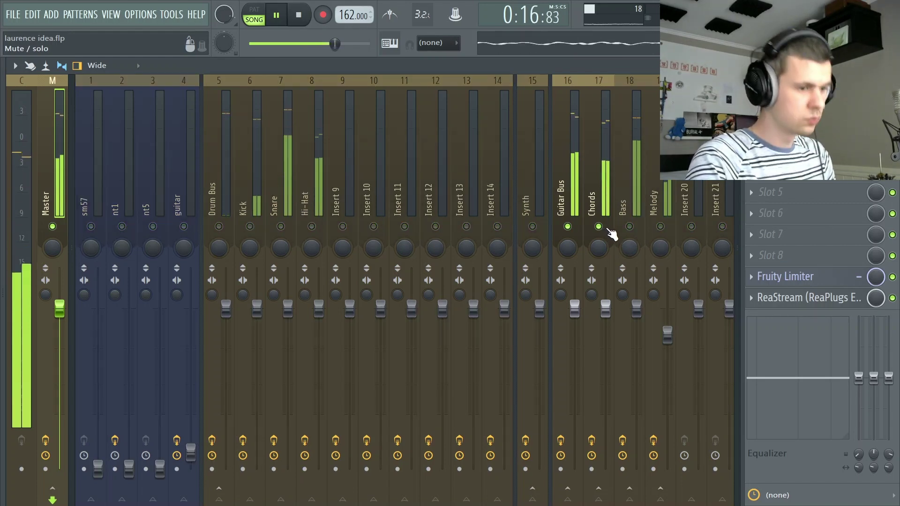
right_click(609, 231)
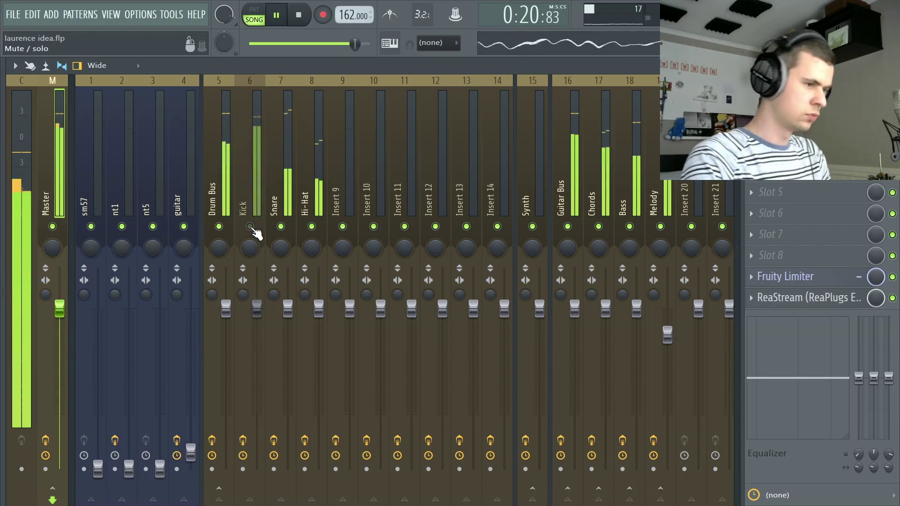
key("F5")
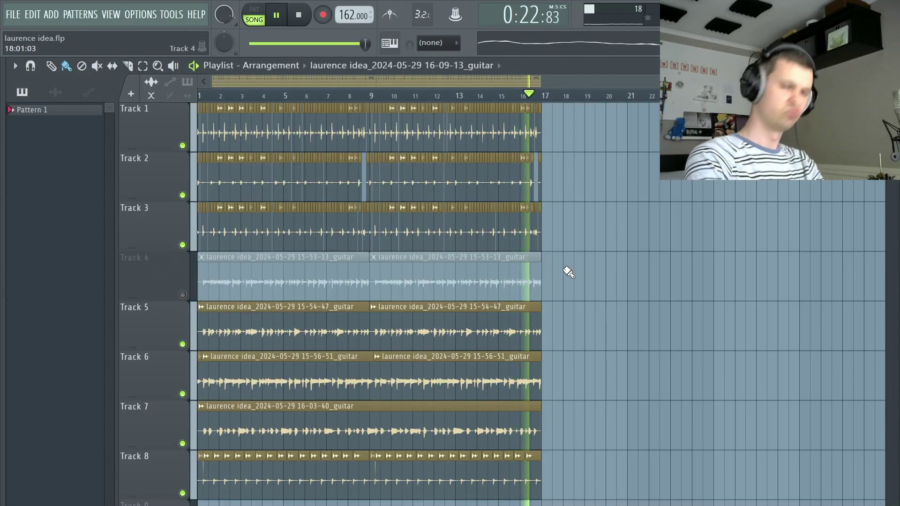